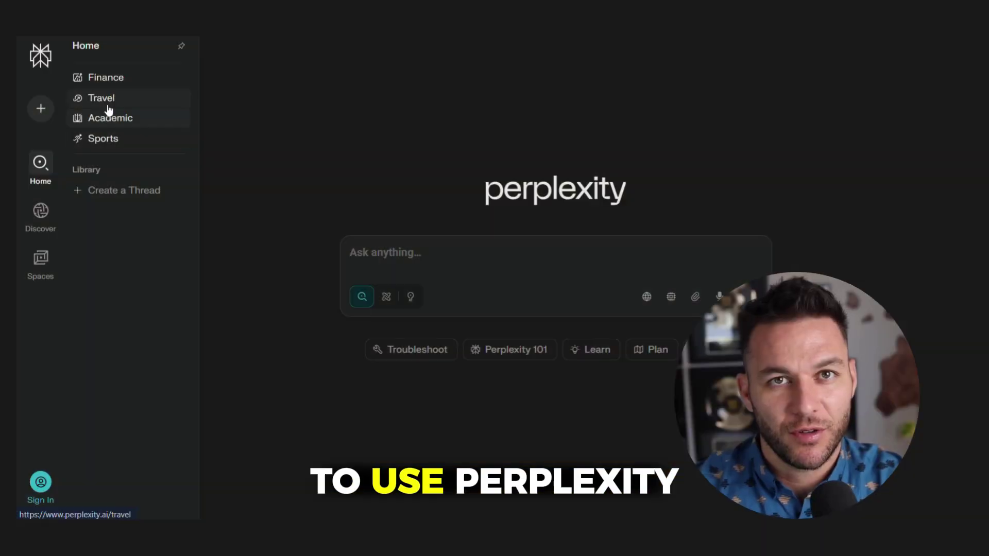
Open Perplexity's Finance markets page and scroll through the Market Summary
{"action": "left_click", "coordinate": [119, 83]}
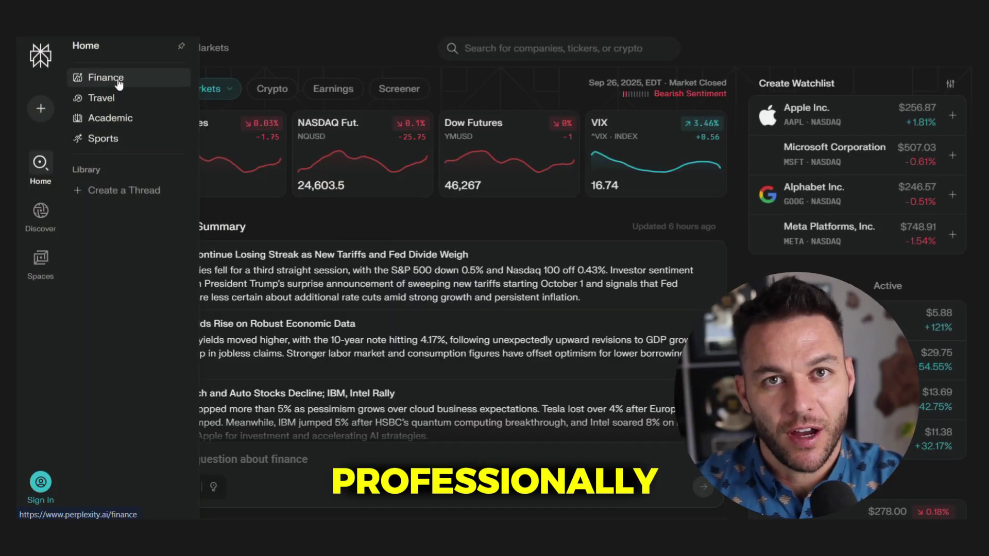
{"action": "scroll", "coordinate": [523, 235], "scroll_direction": "down", "scroll_amount": 5}
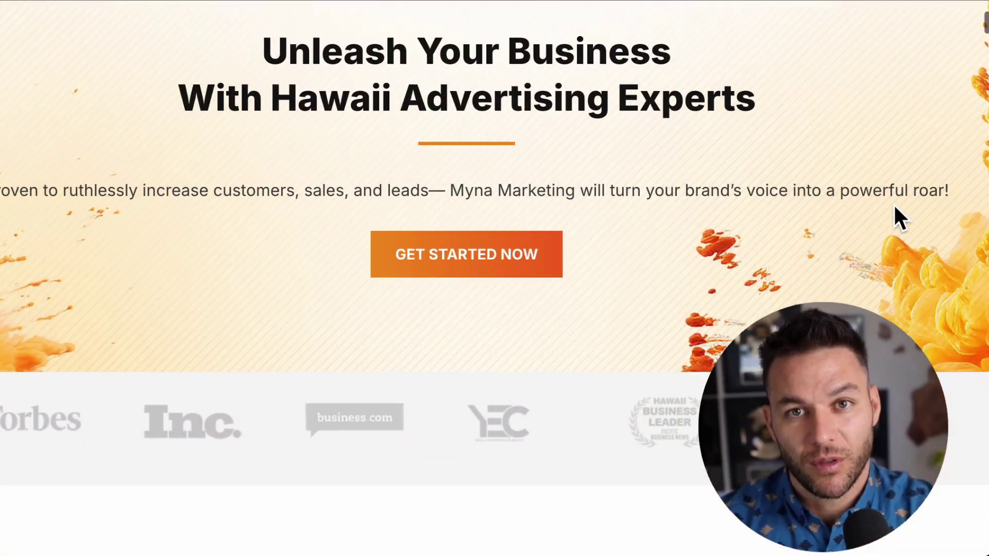
Scroll the Myna Marketing page down to the AI Agency Fast Track landing section
{"action": "scroll", "coordinate": [893, 218], "scroll_direction": "down", "scroll_amount": 4}
{"action": "scroll", "coordinate": [895, 206], "scroll_direction": "down", "scroll_amount": 6}
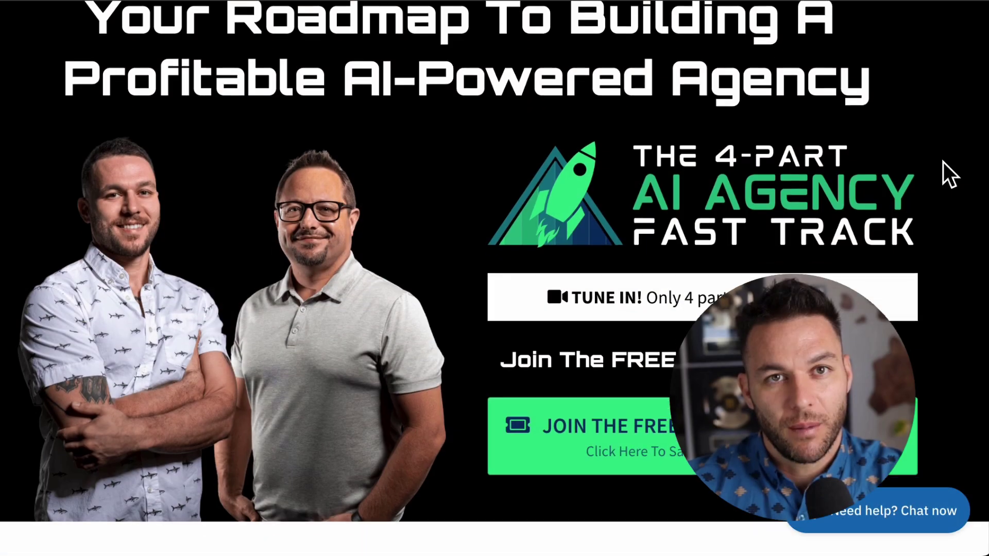
Scroll down past the AI Agency Fast Track landing page testimonials
{"action": "scroll", "coordinate": [943, 163], "scroll_direction": "down", "scroll_amount": 3}
{"action": "scroll", "coordinate": [944, 162], "scroll_direction": "down", "scroll_amount": 5}
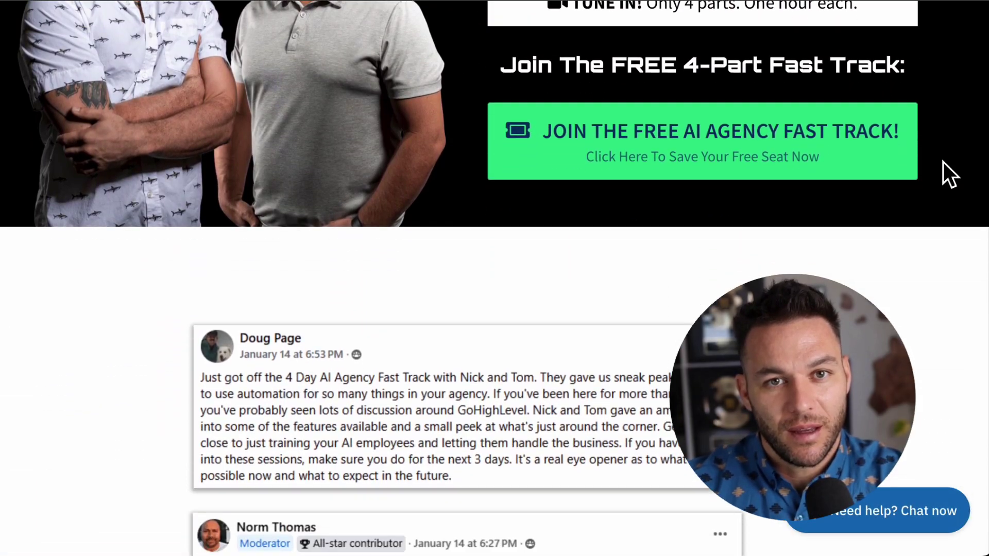
{"action": "scroll", "coordinate": [944, 164], "scroll_direction": "down", "scroll_amount": 3}
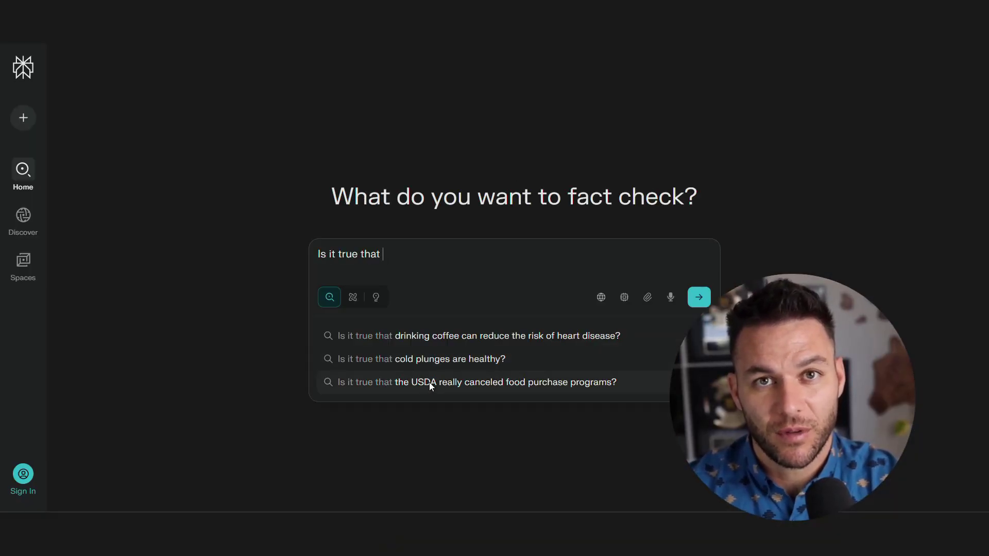
Ask the suggested USDA food programs question and view the finance answer's images
{"action": "left_click", "coordinate": [432, 384]}
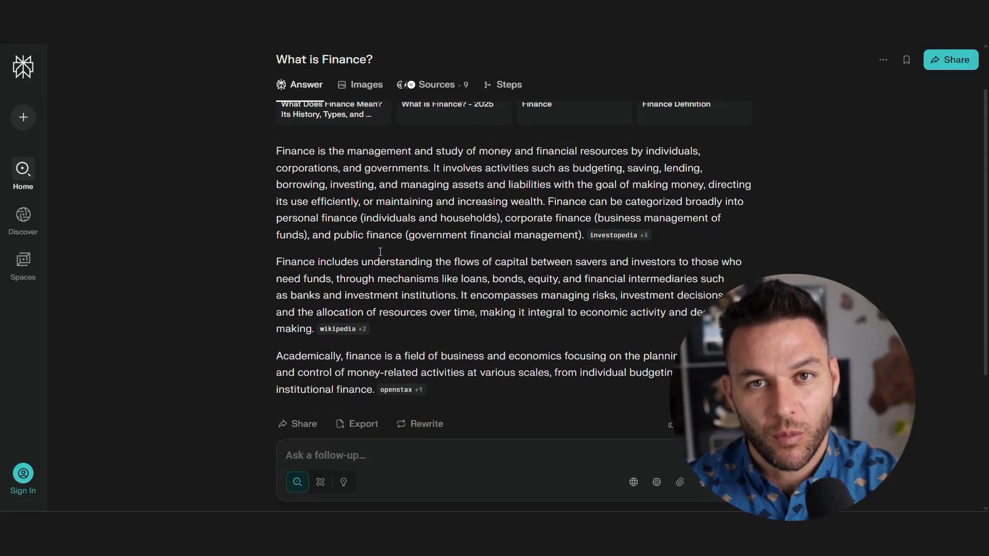
{"action": "left_click", "coordinate": [364, 89]}
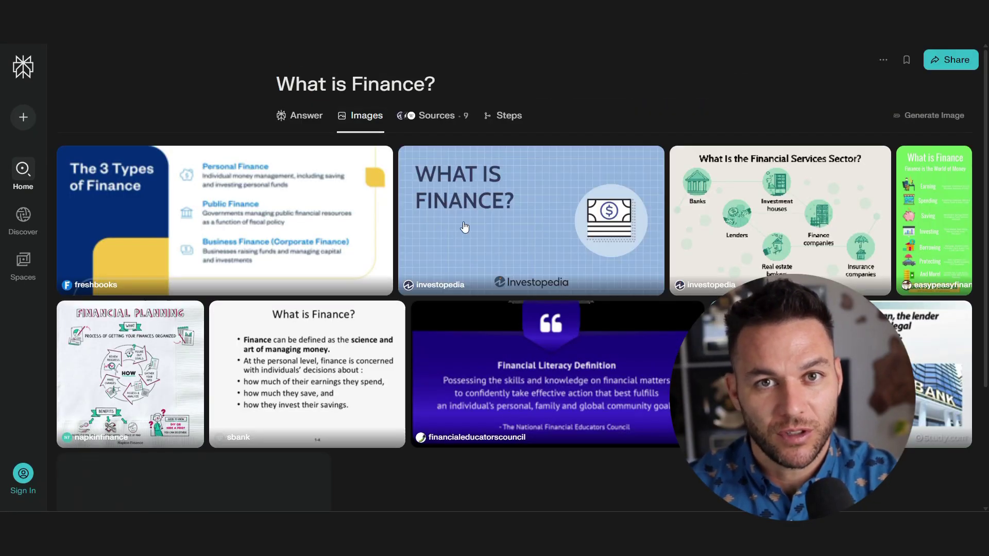
List the finance answer's cited sources, scrolling from Investopedia through ScienceDirect
{"action": "left_click", "coordinate": [440, 118]}
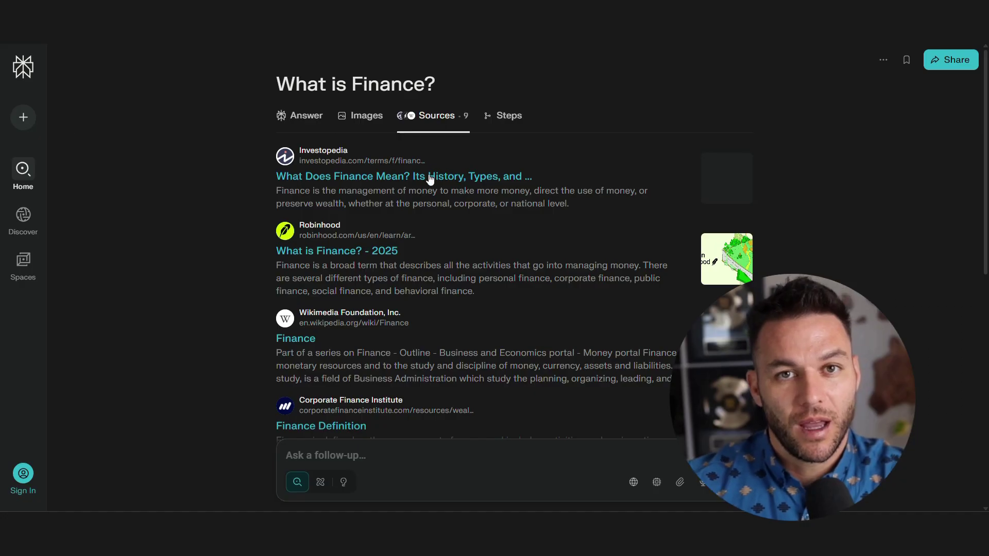
{"action": "scroll", "coordinate": [430, 183], "scroll_direction": "down", "scroll_amount": 1}
{"action": "scroll", "coordinate": [425, 227], "scroll_direction": "down", "scroll_amount": 1}
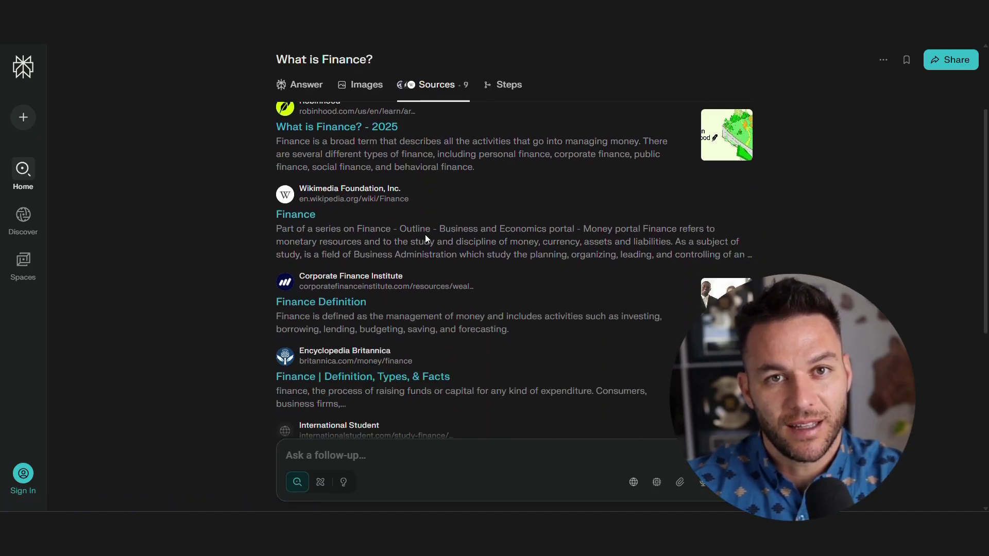
{"action": "scroll", "coordinate": [430, 237], "scroll_direction": "down", "scroll_amount": 1}
{"action": "scroll", "coordinate": [431, 242], "scroll_direction": "down", "scroll_amount": 1}
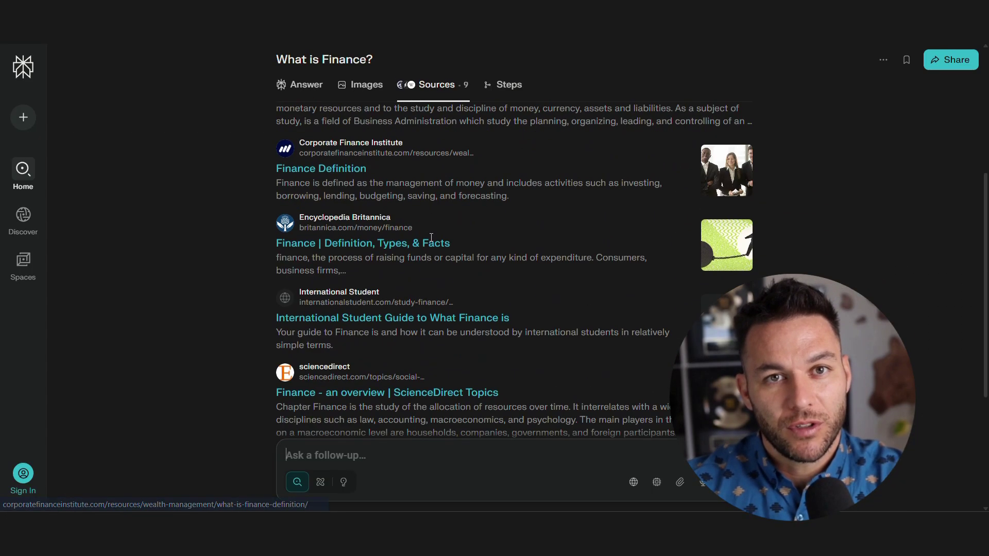
{"action": "scroll", "coordinate": [431, 242], "scroll_direction": "down", "scroll_amount": 3}
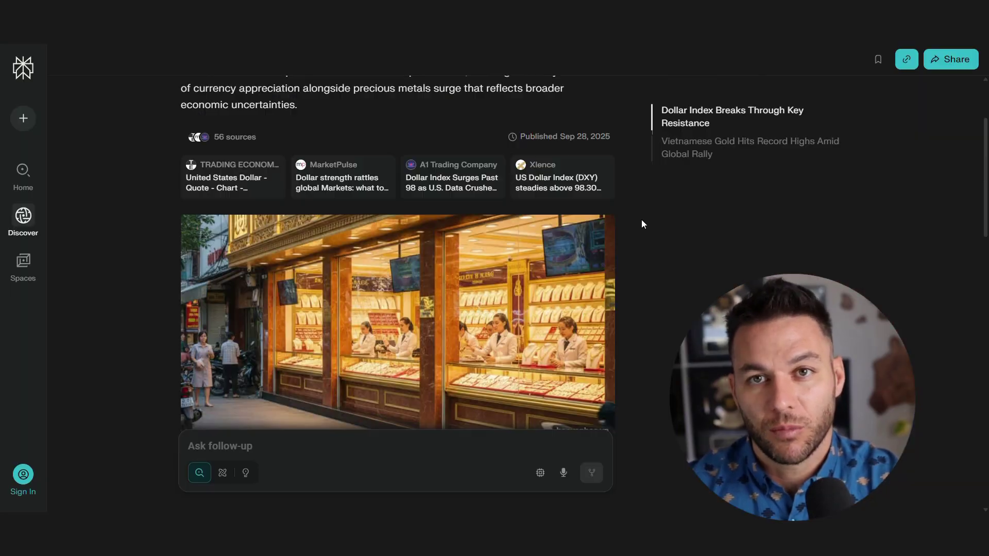
Scroll through the Discover article about the Dollar Index breaking key resistance
{"action": "scroll", "coordinate": [641, 220], "scroll_direction": "down", "scroll_amount": 3}
{"action": "scroll", "coordinate": [642, 219], "scroll_direction": "down", "scroll_amount": 2}
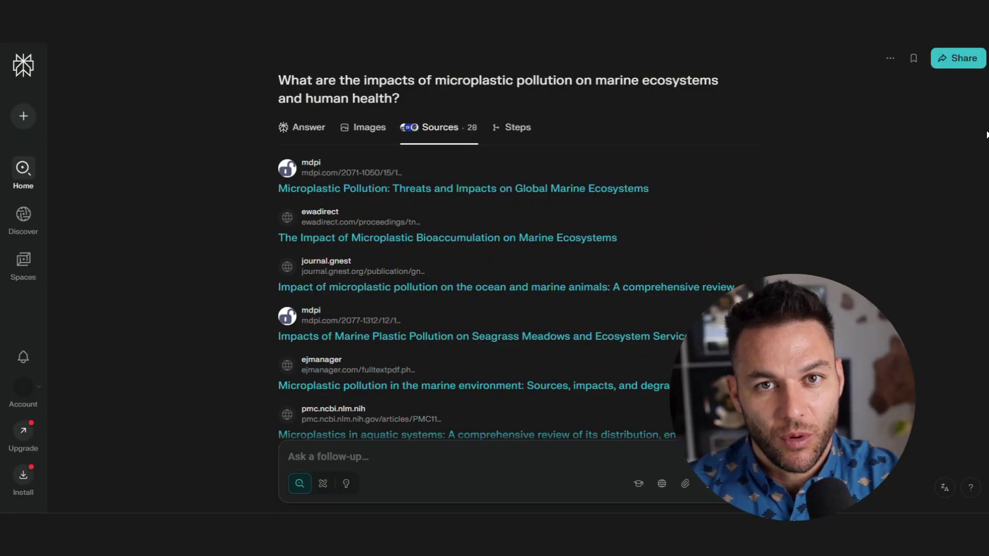
{"action": "scroll", "coordinate": [507, 278], "scroll_direction": "down", "scroll_amount": 5}
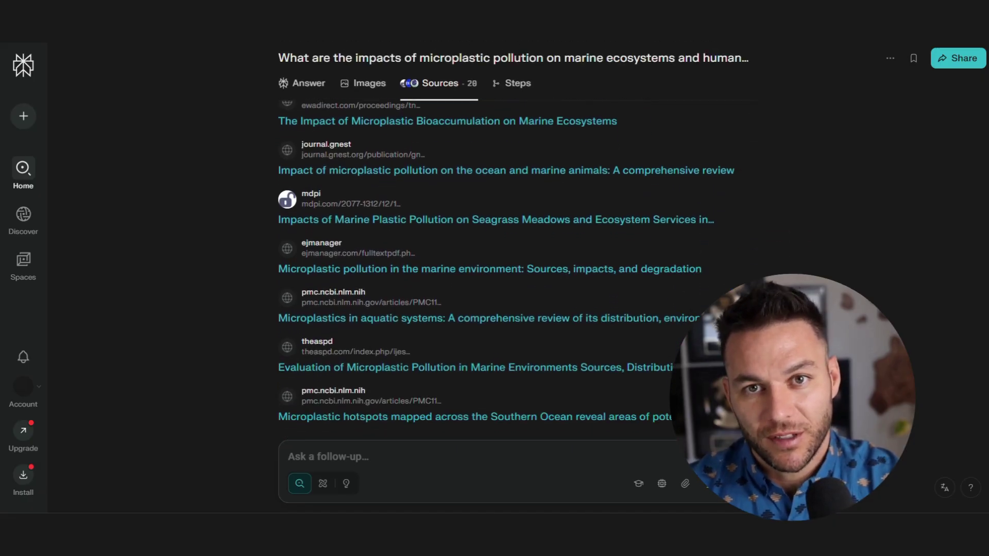
{"action": "scroll", "coordinate": [507, 278], "scroll_direction": "down", "scroll_amount": 2}
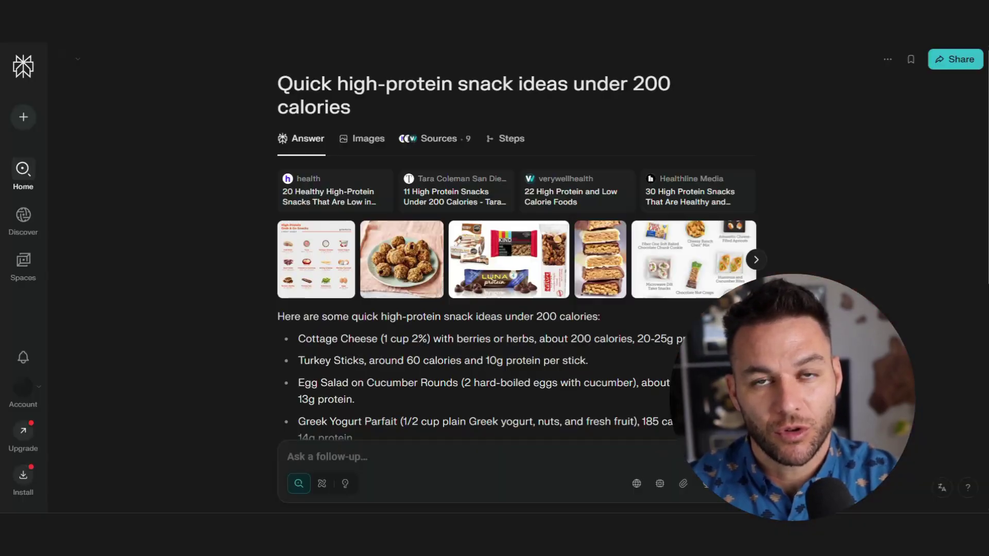
Scroll the snack ideas answer and browse its list of cited sources
{"action": "scroll", "coordinate": [515, 283], "scroll_direction": "down", "scroll_amount": 3}
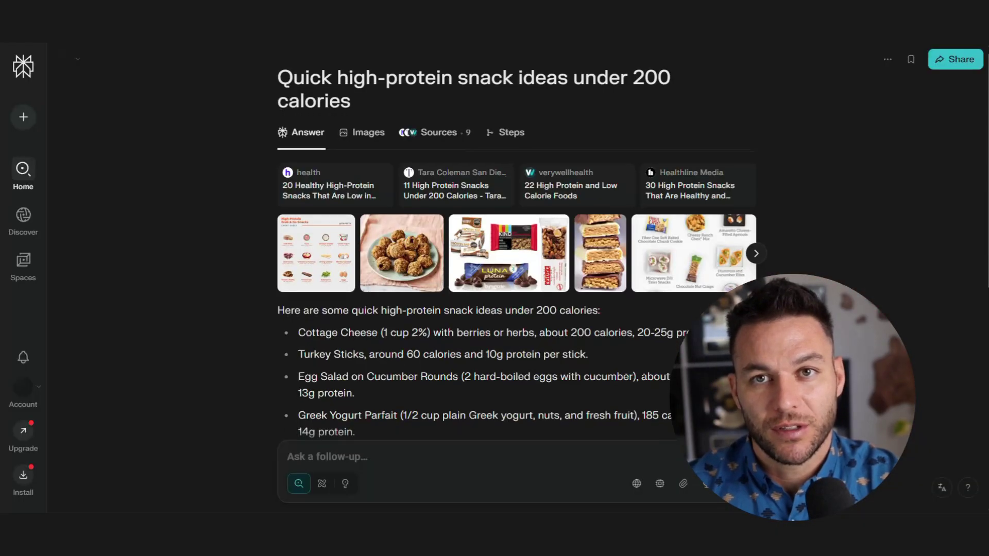
{"action": "scroll", "coordinate": [515, 283], "scroll_direction": "down", "scroll_amount": 3}
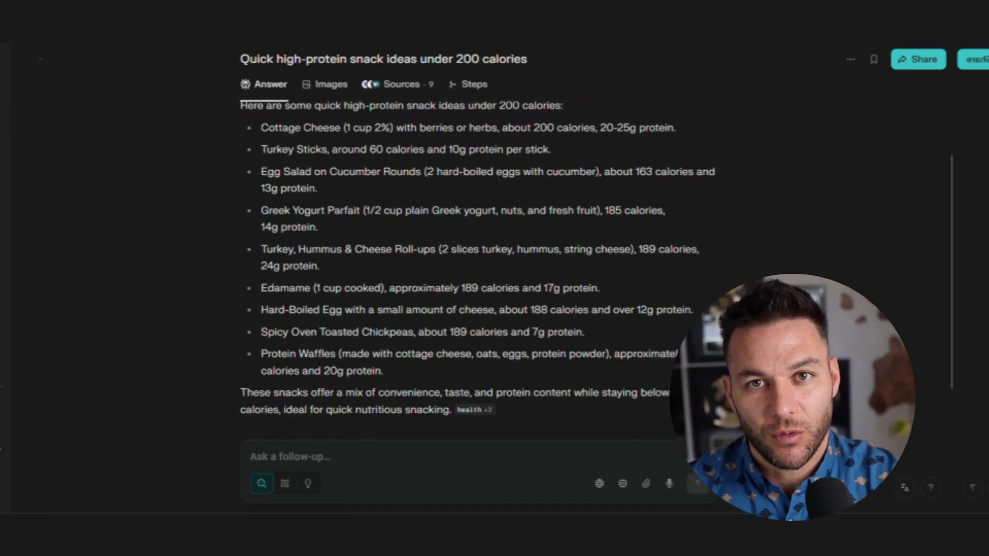
{"action": "left_click", "coordinate": [446, 92]}
{"action": "scroll", "coordinate": [515, 284], "scroll_direction": "down", "scroll_amount": 2}
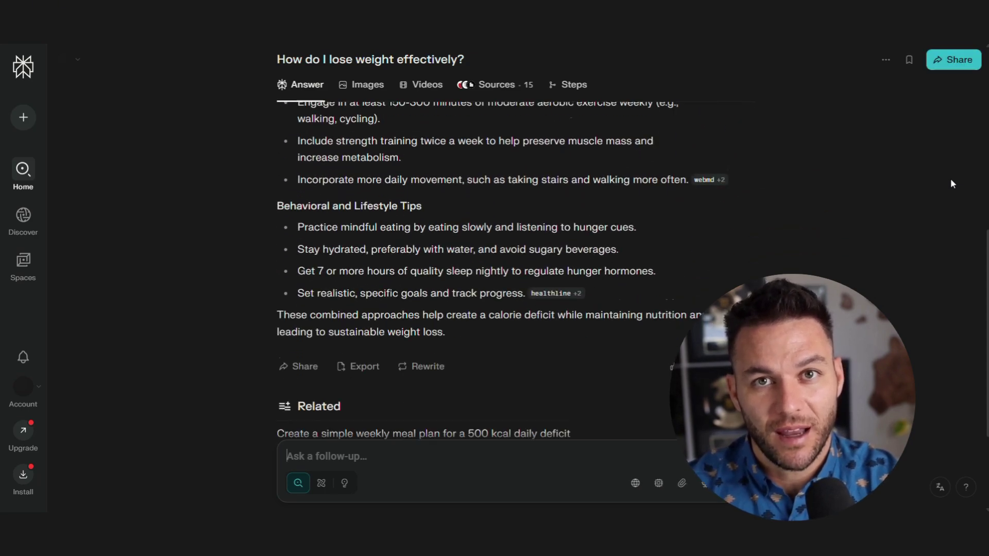
Show the cited sources for the weight-loss answer
{"action": "scroll", "coordinate": [495, 125], "scroll_direction": "up", "scroll_amount": 10}
{"action": "left_click", "coordinate": [495, 125]}
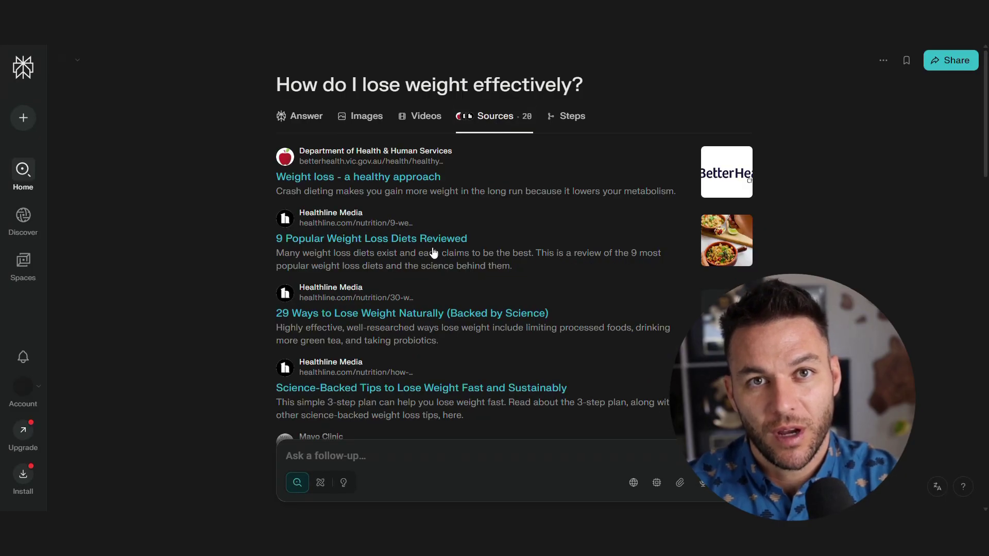
Open Healthline's '29 Ways to Lose Weight Naturally' article and scroll through it
{"action": "left_click", "coordinate": [379, 320]}
{"action": "scroll", "coordinate": [521, 259], "scroll_direction": "down", "scroll_amount": 9}
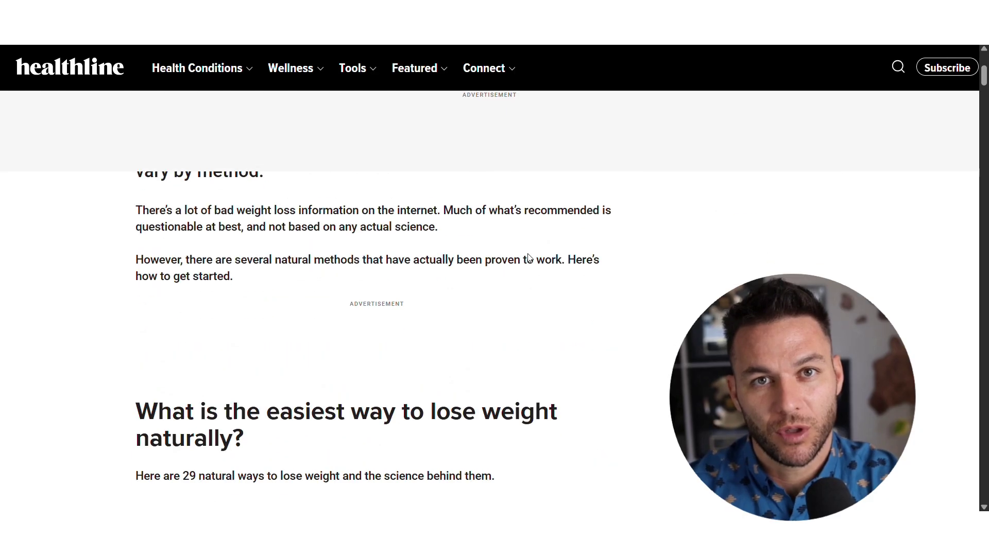
{"action": "scroll", "coordinate": [529, 257], "scroll_direction": "down", "scroll_amount": 9}
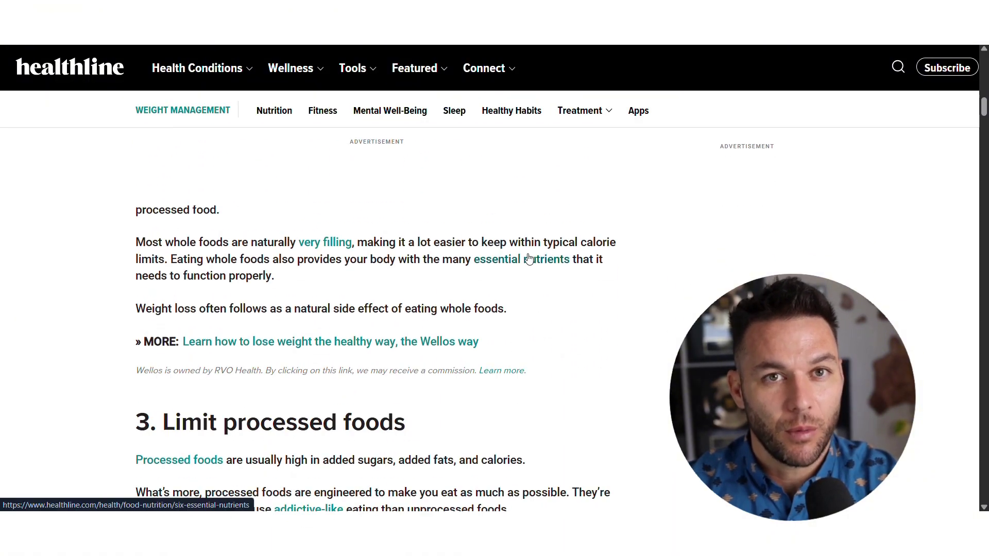
{"action": "scroll", "coordinate": [529, 257], "scroll_direction": "down", "scroll_amount": 3}
{"action": "scroll", "coordinate": [530, 258], "scroll_direction": "down", "scroll_amount": 3}
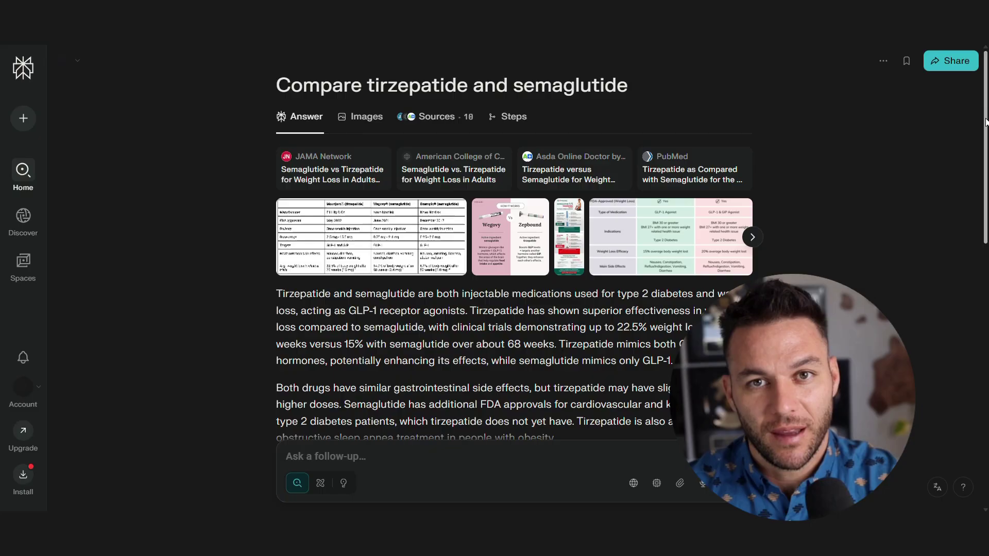
Scroll through the tirzepatide and semaglutide complaints answer
{"action": "scroll", "coordinate": [986, 154], "scroll_direction": "down", "scroll_amount": 3}
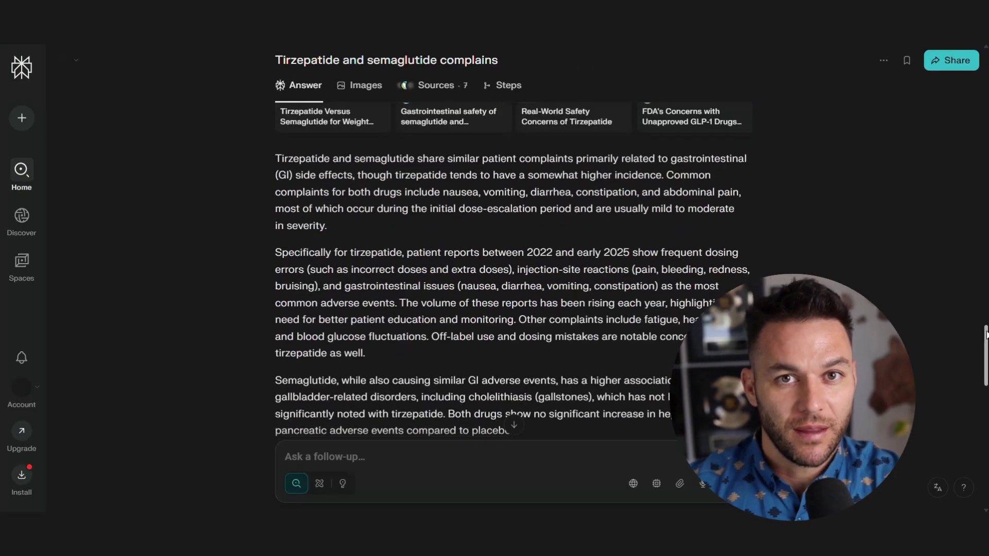
{"action": "scroll", "coordinate": [986, 340], "scroll_direction": "down", "scroll_amount": 2}
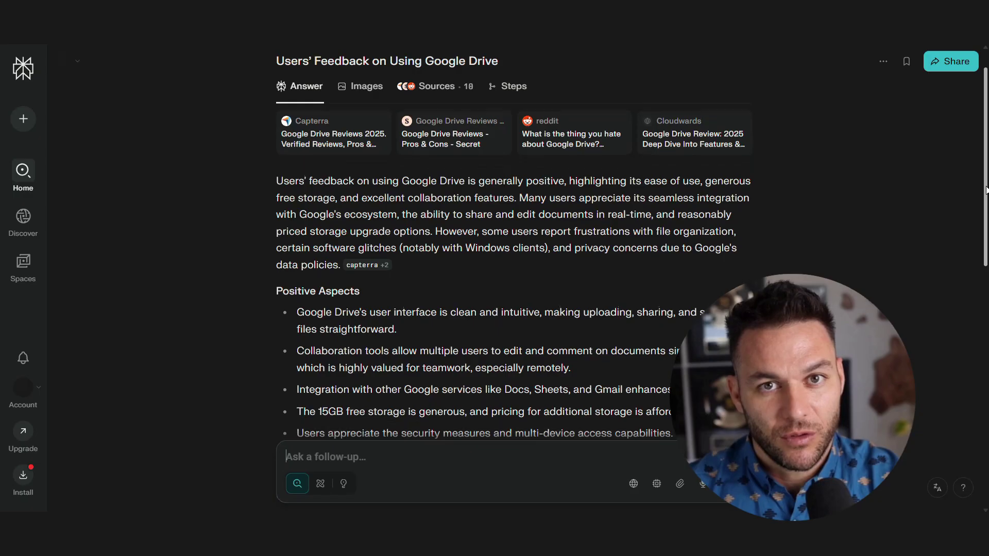
Scroll through the answer summarising users' feedback on Google Drive
{"action": "scroll", "coordinate": [986, 228], "scroll_direction": "down", "scroll_amount": 3}
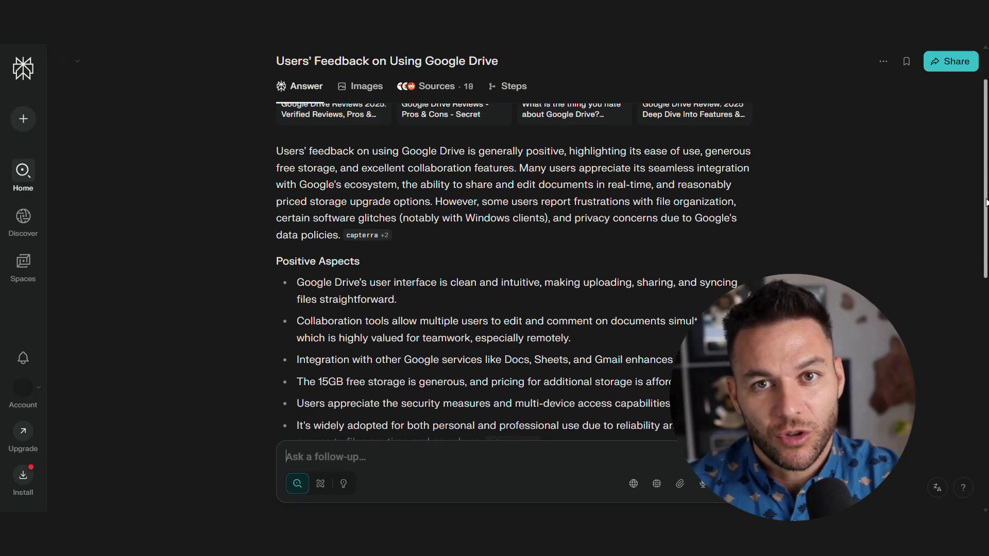
{"action": "scroll", "coordinate": [985, 228], "scroll_direction": "down", "scroll_amount": 2}
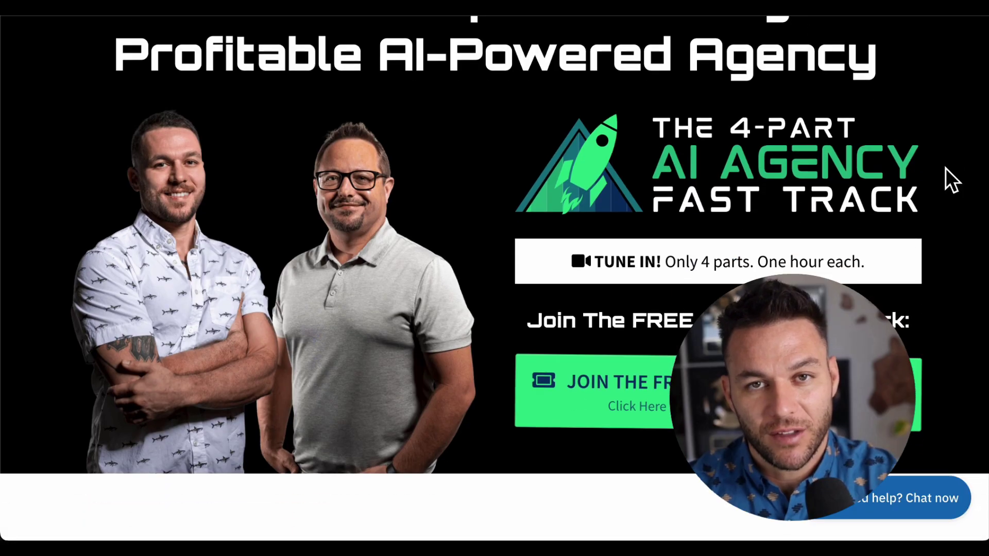
{"action": "scroll", "coordinate": [944, 168], "scroll_direction": "down", "scroll_amount": 6}
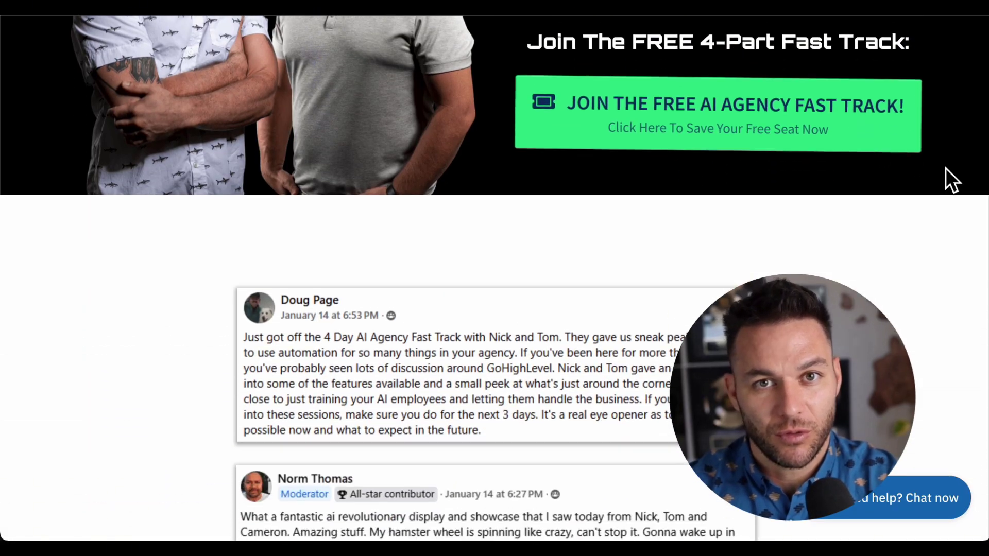
{"action": "scroll", "coordinate": [945, 168], "scroll_direction": "down", "scroll_amount": 4}
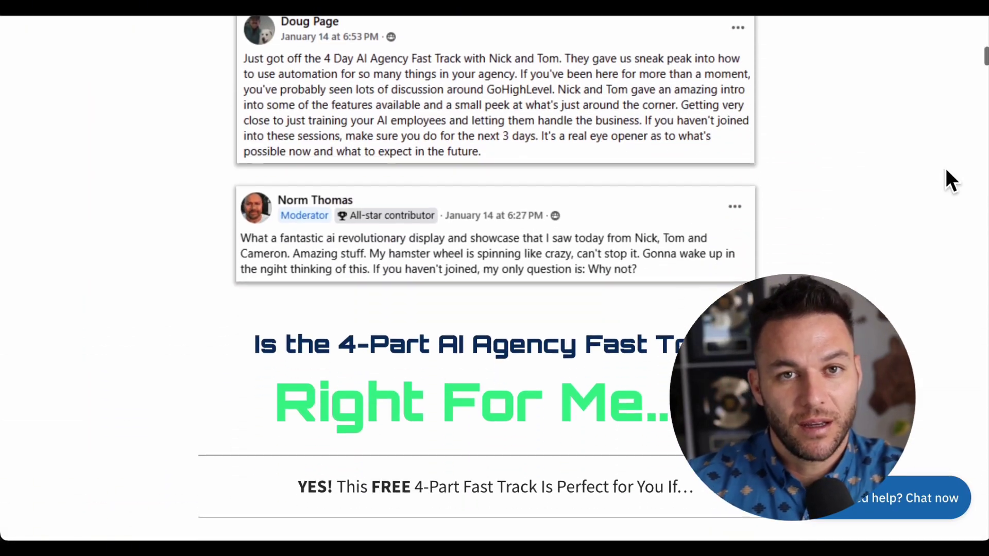
{"action": "scroll", "coordinate": [950, 180], "scroll_direction": "down", "scroll_amount": 1}
{"action": "scroll", "coordinate": [948, 177], "scroll_direction": "down", "scroll_amount": 5}
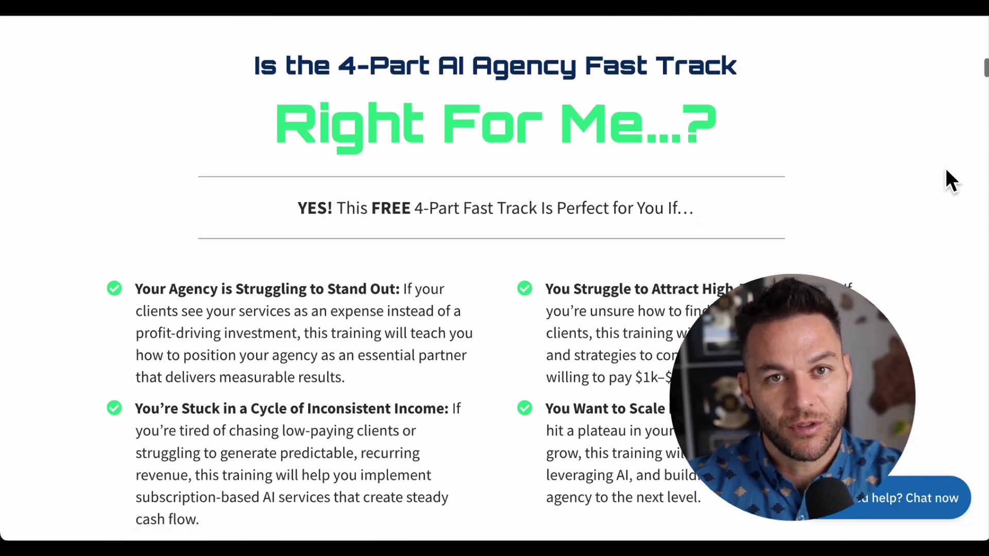
{"action": "scroll", "coordinate": [951, 180], "scroll_direction": "down", "scroll_amount": 3}
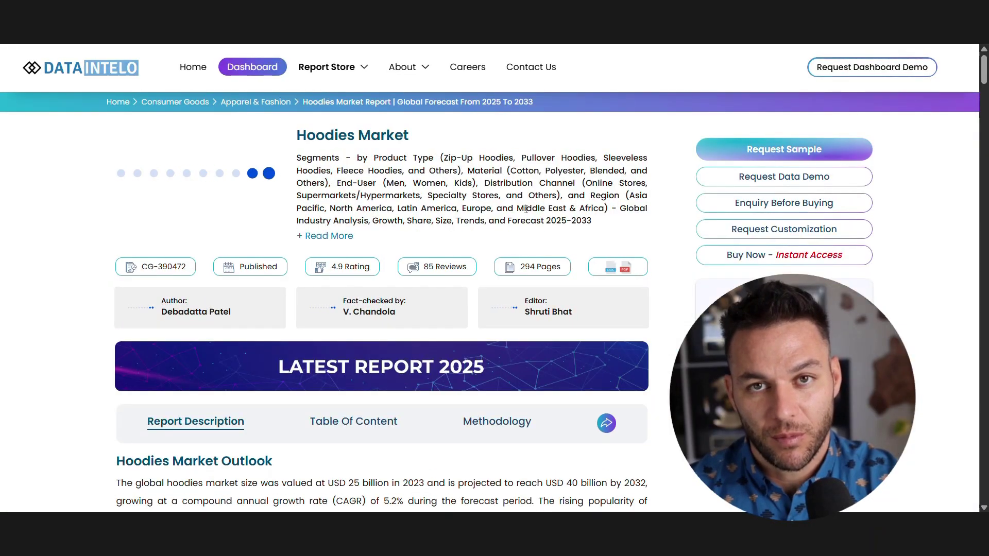
Drag down the Dataintelo Hoodies Market report to its outlook section
{"action": "left_click_drag", "start_coordinate": [984, 73], "coordinate": [985, 91]}
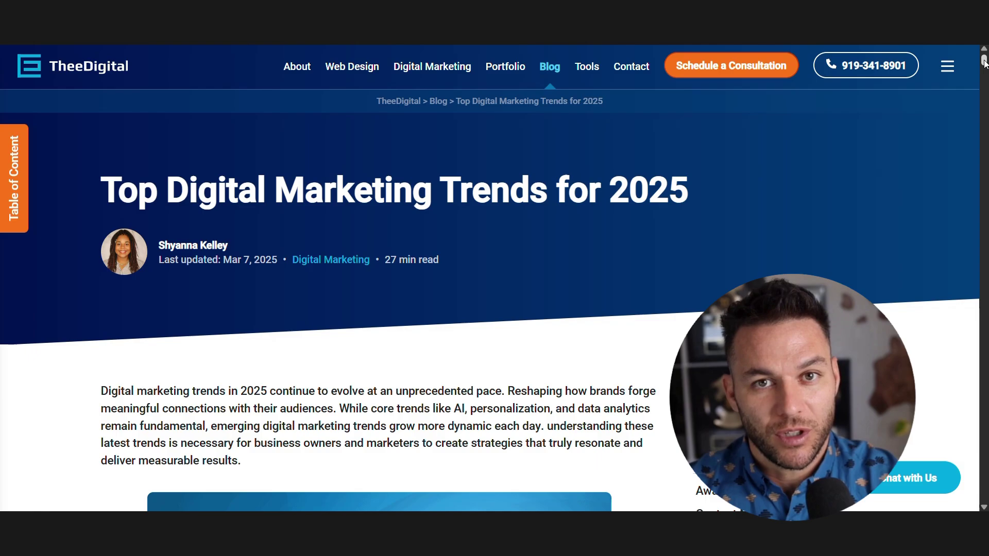
{"action": "scroll", "coordinate": [984, 62], "scroll_direction": "down", "scroll_amount": 12}
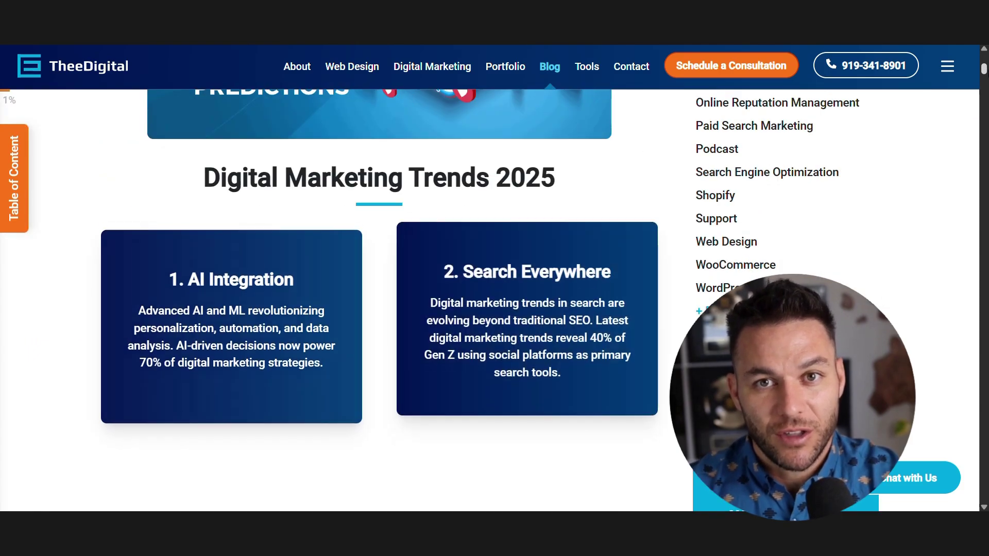
{"action": "scroll", "coordinate": [539, 294], "scroll_direction": "down", "scroll_amount": 8}
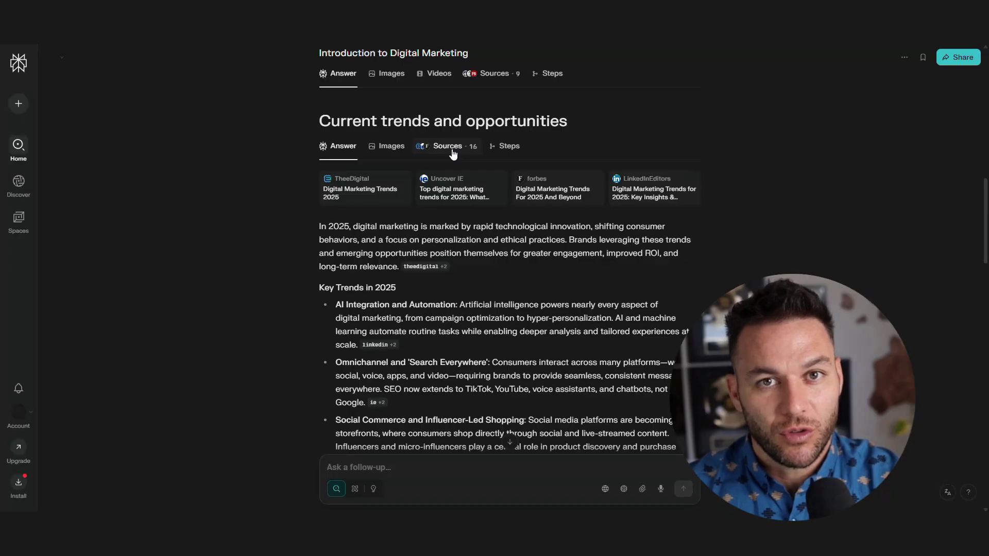
From the answer's sources, read the Forbes article 'Digital Marketing Trends For 2025 And Beyond' down to its AI section
{"action": "left_click", "coordinate": [453, 154]}
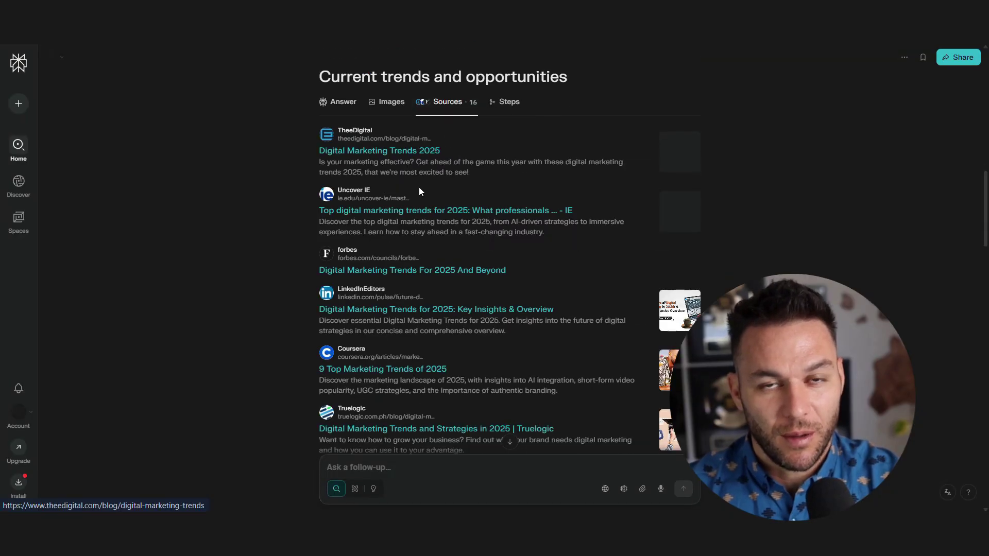
{"action": "left_click", "coordinate": [357, 282]}
{"action": "scroll", "coordinate": [358, 282], "scroll_direction": "down", "scroll_amount": 4}
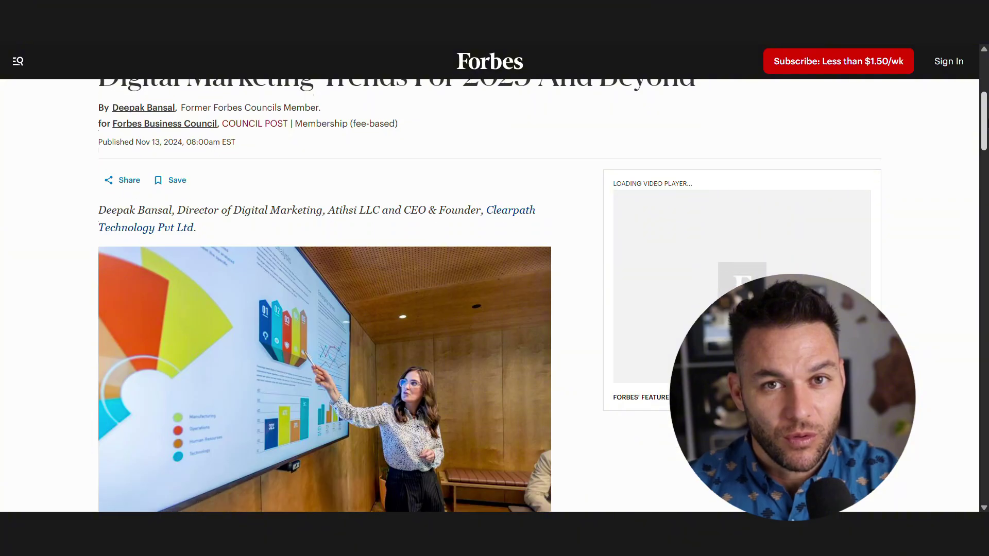
{"action": "scroll", "coordinate": [325, 294], "scroll_direction": "down", "scroll_amount": 5}
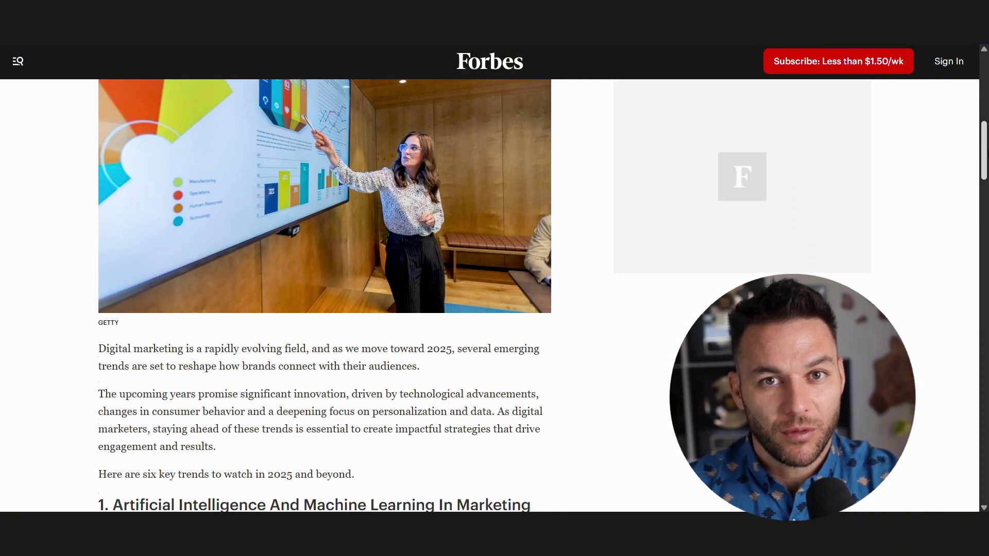
{"action": "scroll", "coordinate": [324, 294], "scroll_direction": "down", "scroll_amount": 6}
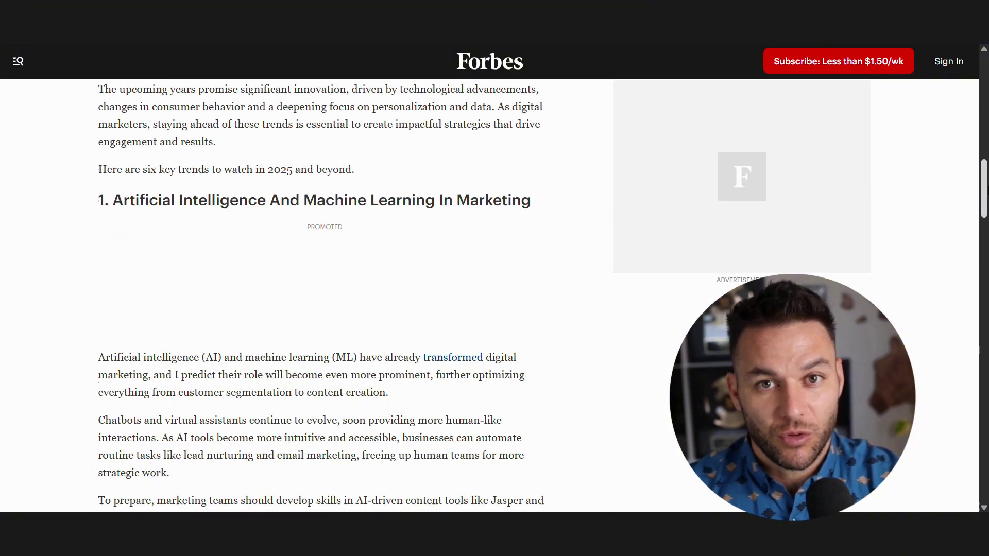
{"action": "scroll", "coordinate": [325, 294], "scroll_direction": "down", "scroll_amount": 1}
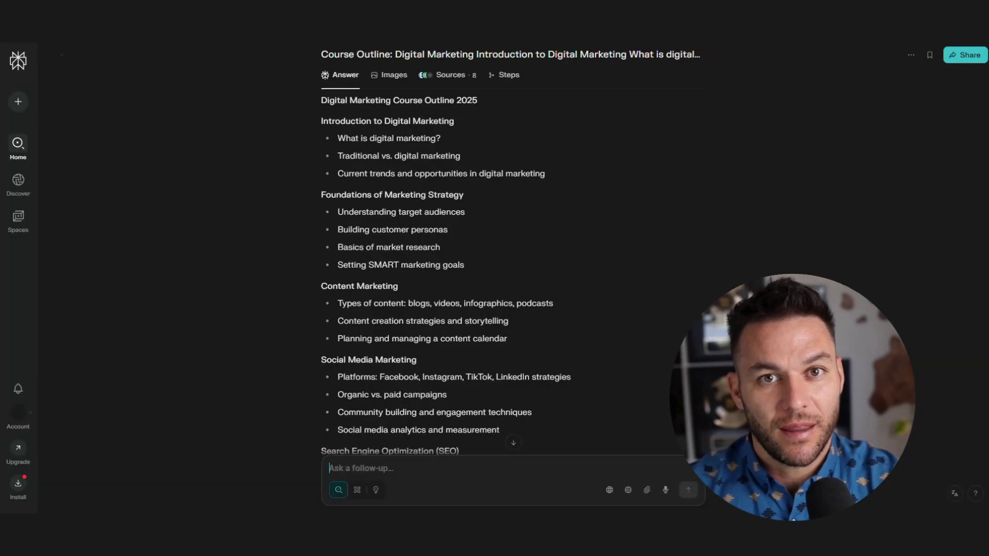
{"action": "scroll", "coordinate": [512, 267], "scroll_direction": "down", "scroll_amount": 2}
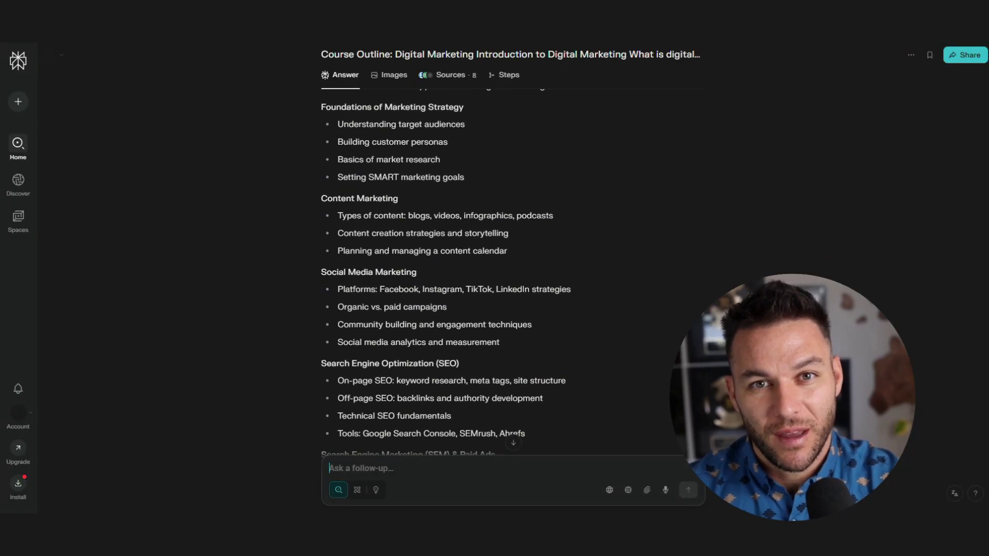
Scroll down through the Digital Marketing course outline answer
{"action": "scroll", "coordinate": [513, 268], "scroll_direction": "down", "scroll_amount": 4}
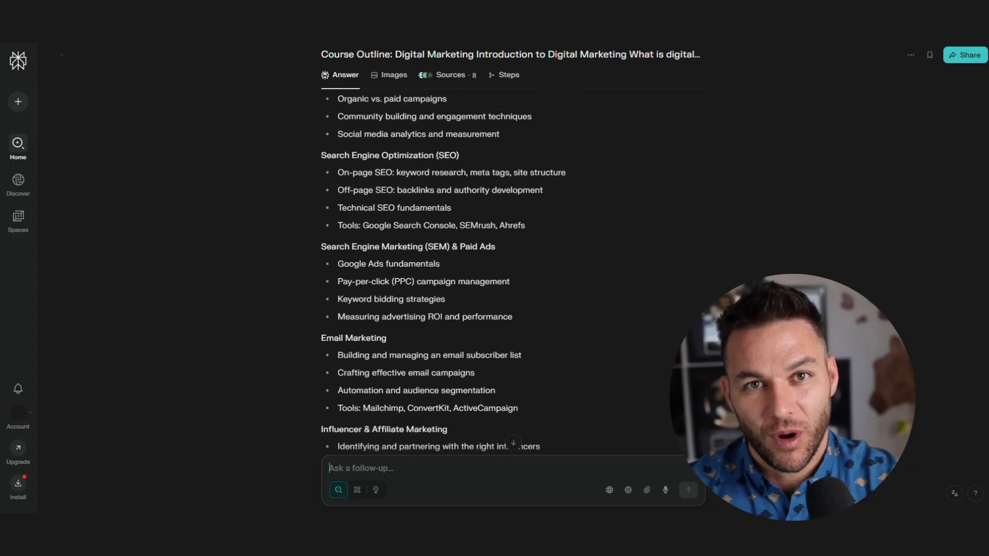
{"action": "scroll", "coordinate": [512, 268], "scroll_direction": "down", "scroll_amount": 3}
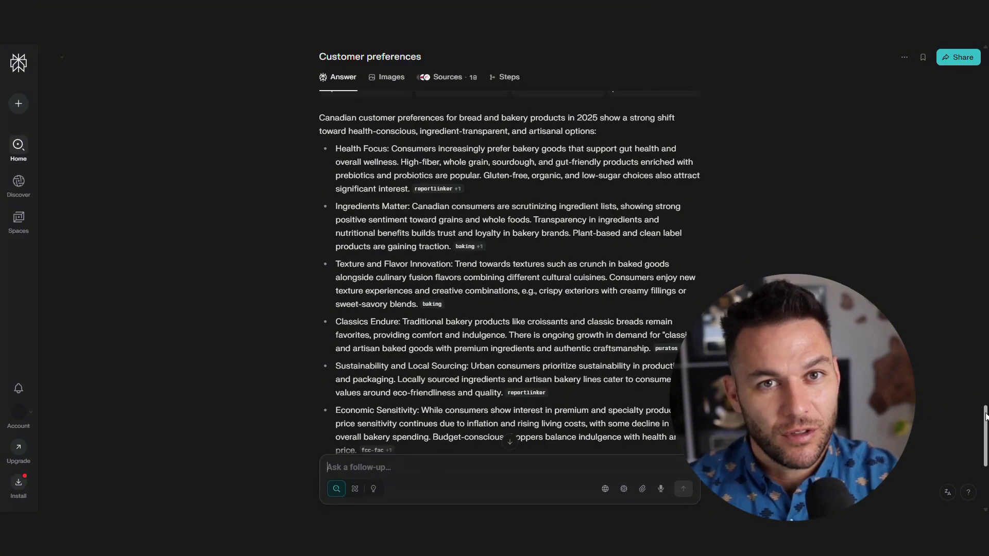
Scroll through the bread, bakery training schedule and flavor trends answers
{"action": "left_click_drag", "start_coordinate": [985, 416], "coordinate": [985, 430]}
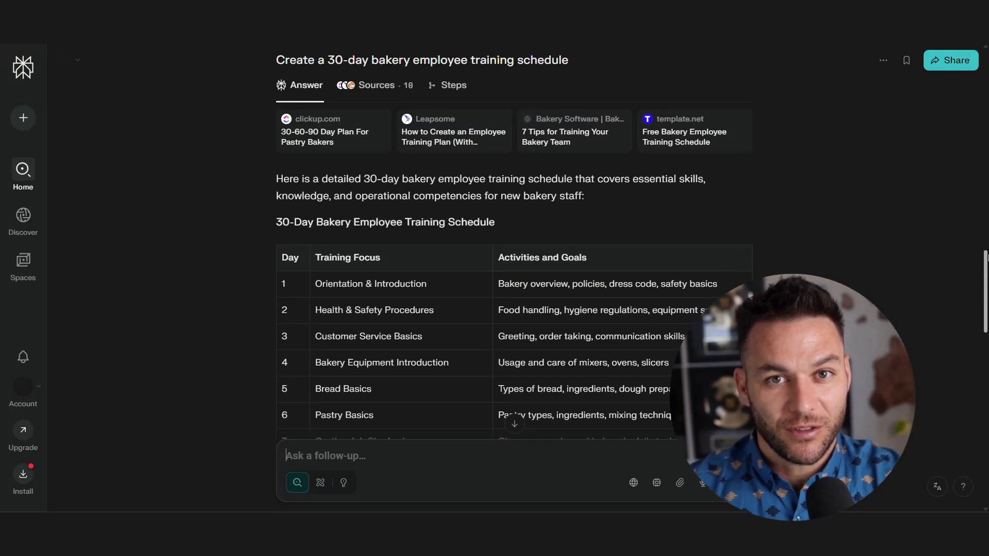
{"action": "scroll", "coordinate": [987, 258], "scroll_direction": "down", "scroll_amount": 4}
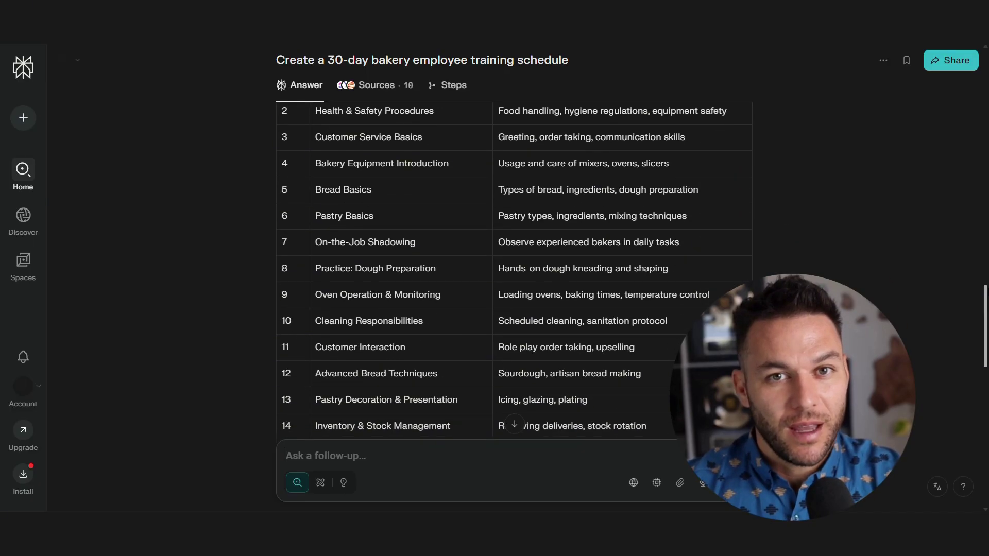
{"action": "scroll", "coordinate": [514, 270], "scroll_direction": "down", "scroll_amount": 4}
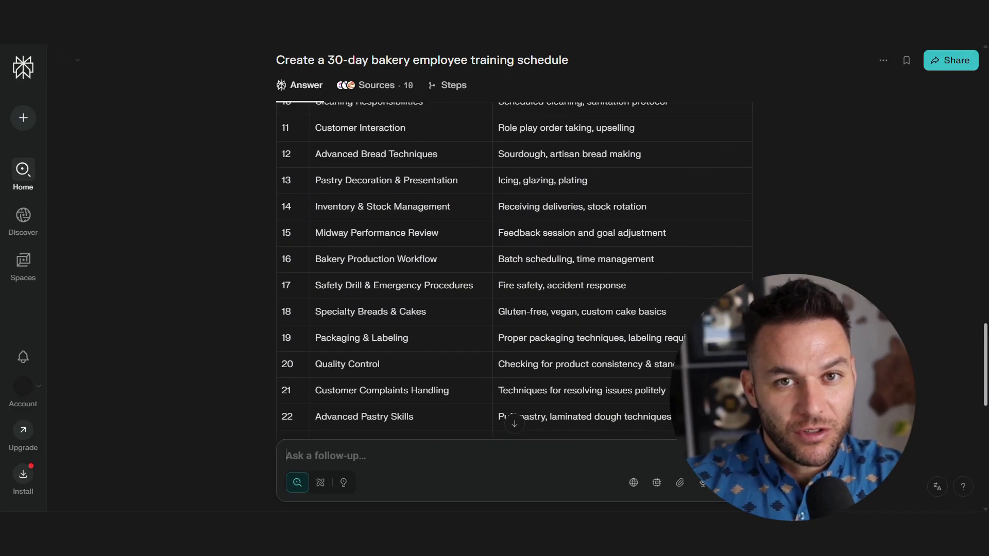
{"action": "scroll", "coordinate": [514, 271], "scroll_direction": "down", "scroll_amount": 3}
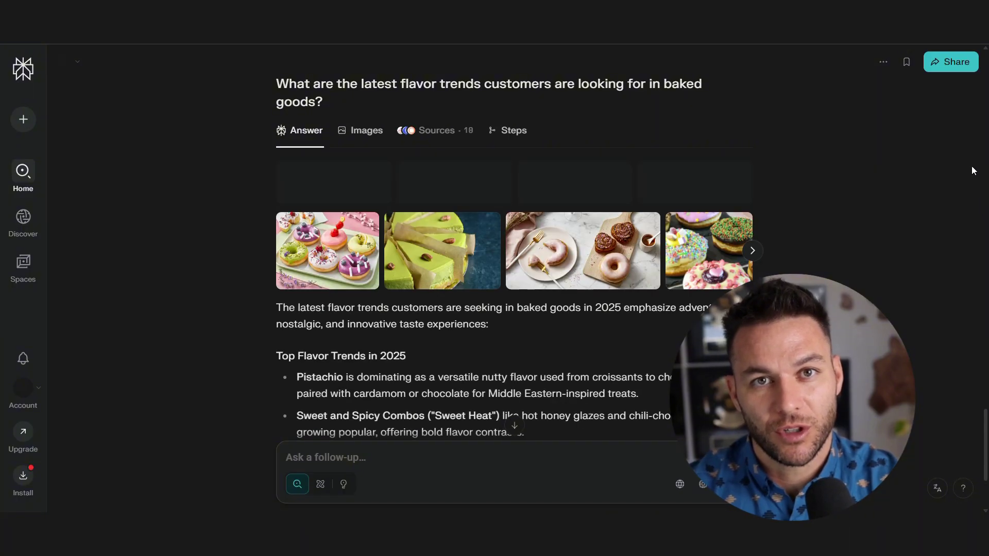
{"action": "scroll", "coordinate": [976, 156], "scroll_direction": "down", "scroll_amount": 2}
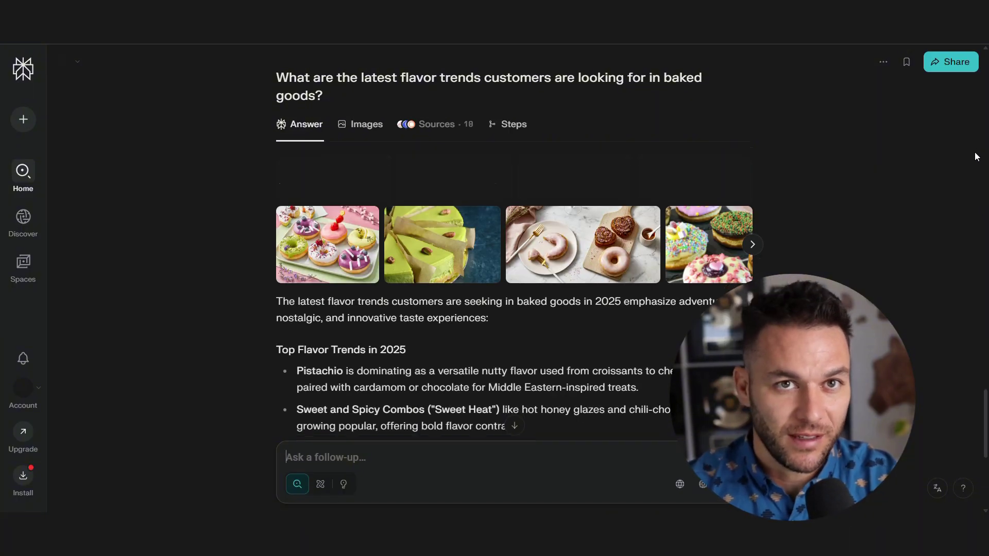
{"action": "scroll", "coordinate": [975, 158], "scroll_direction": "down", "scroll_amount": 5}
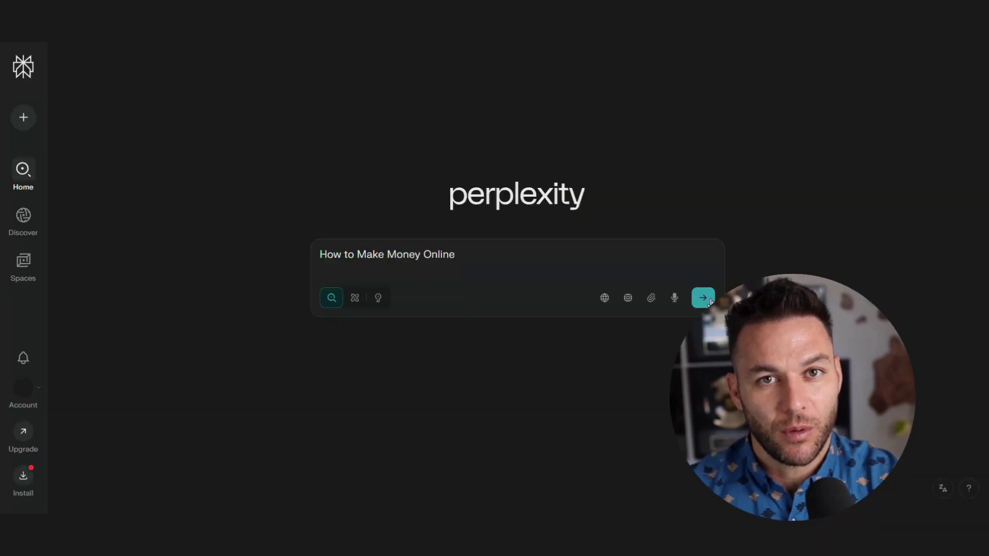
Submit 'How to Make Money Online', then browse the real estate and AI market share answers
{"action": "left_click", "coordinate": [710, 300]}
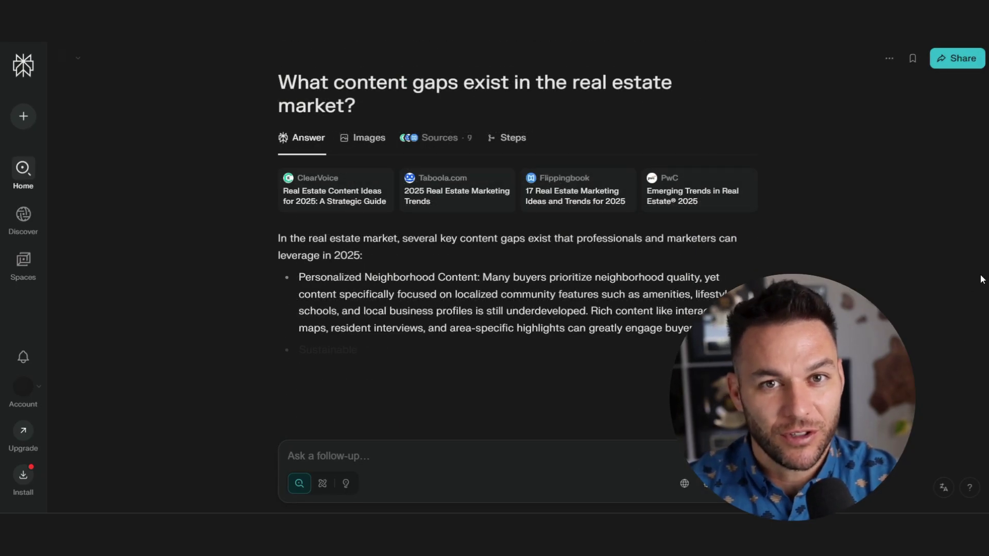
{"action": "scroll", "coordinate": [969, 347], "scroll_direction": "down", "scroll_amount": 1}
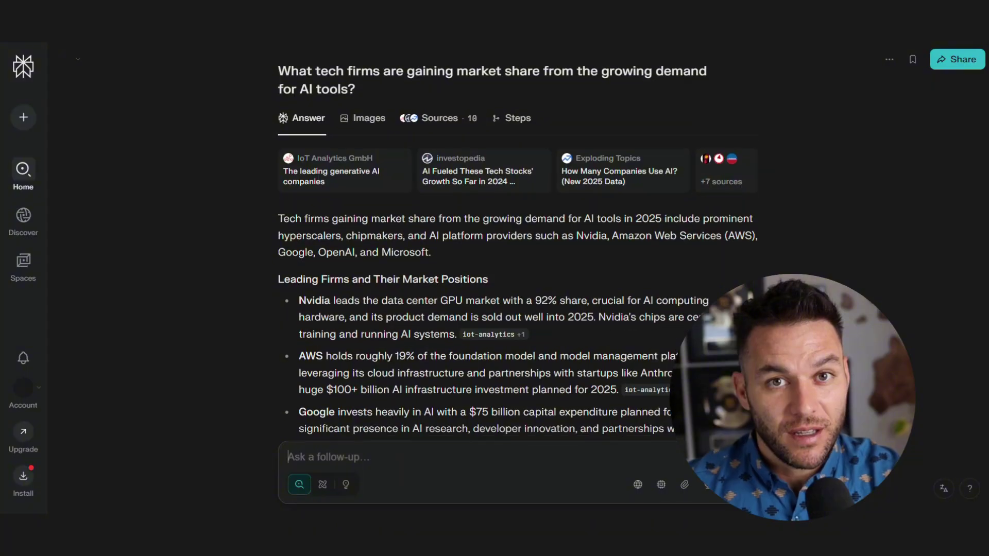
{"action": "scroll", "coordinate": [515, 258], "scroll_direction": "down", "scroll_amount": 3}
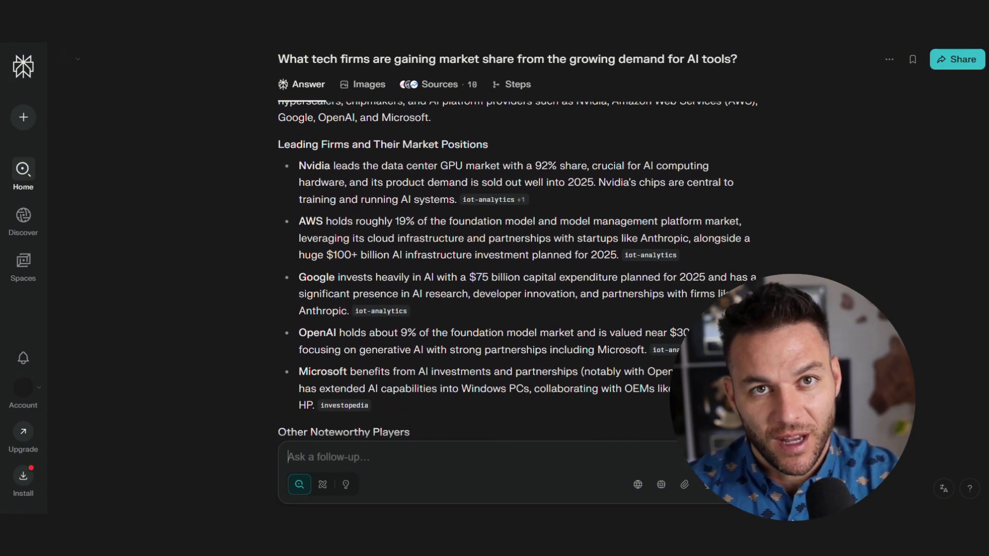
{"action": "scroll", "coordinate": [515, 257], "scroll_direction": "down", "scroll_amount": 3}
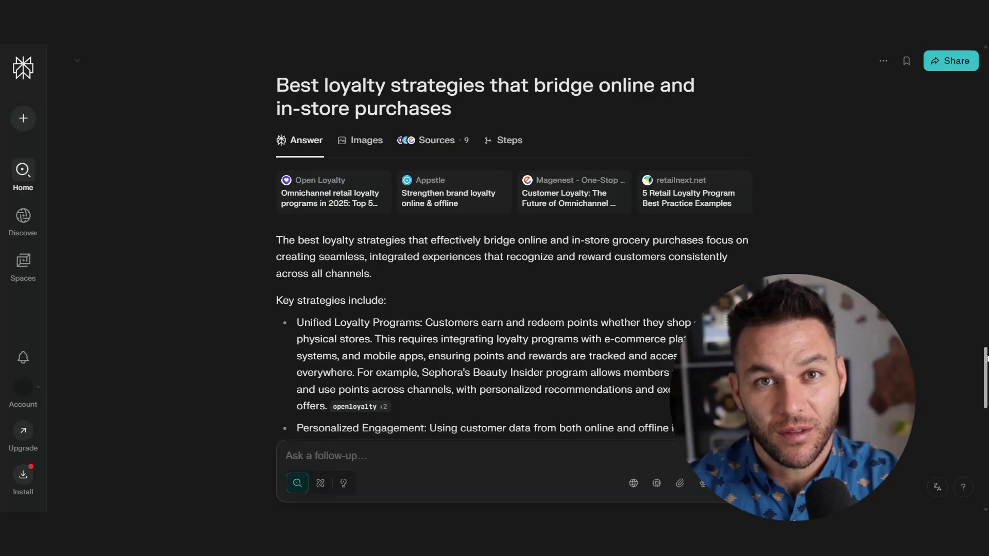
Open the Open Loyalty omnichannel loyalty article from the loyalty answer's sources
{"action": "left_click", "coordinate": [442, 145]}
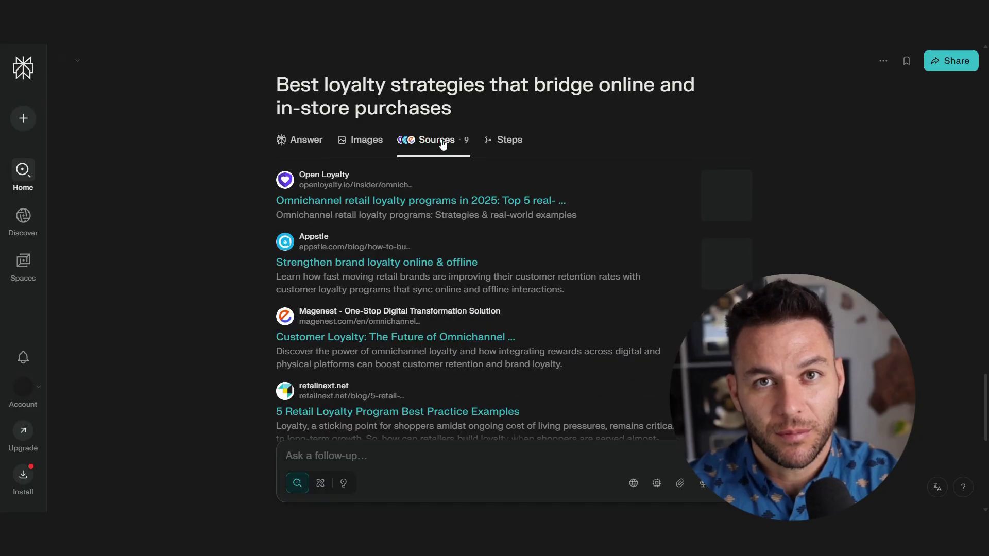
{"action": "left_click", "coordinate": [358, 200]}
{"action": "scroll", "coordinate": [495, 309], "scroll_direction": "down", "scroll_amount": 7}
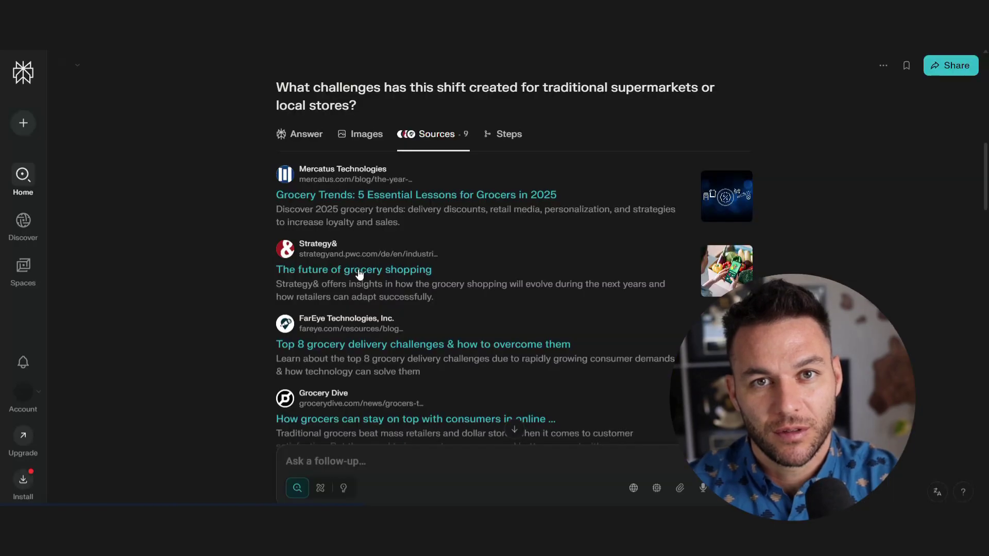
Open and read through the future of grocery shopping article
{"action": "left_click", "coordinate": [393, 276]}
{"action": "scroll", "coordinate": [985, 117], "scroll_direction": "down", "scroll_amount": 3}
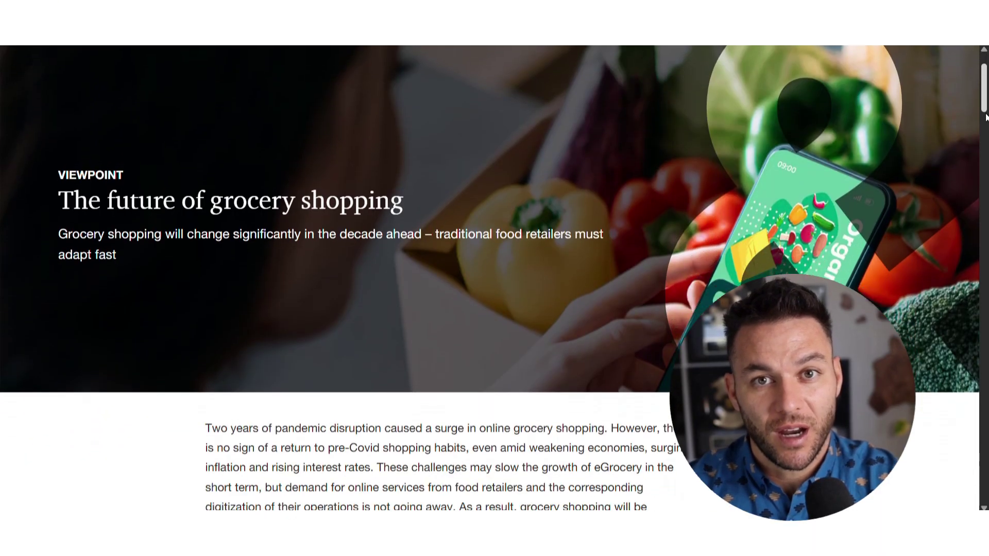
{"action": "scroll", "coordinate": [985, 118], "scroll_direction": "down", "scroll_amount": 5}
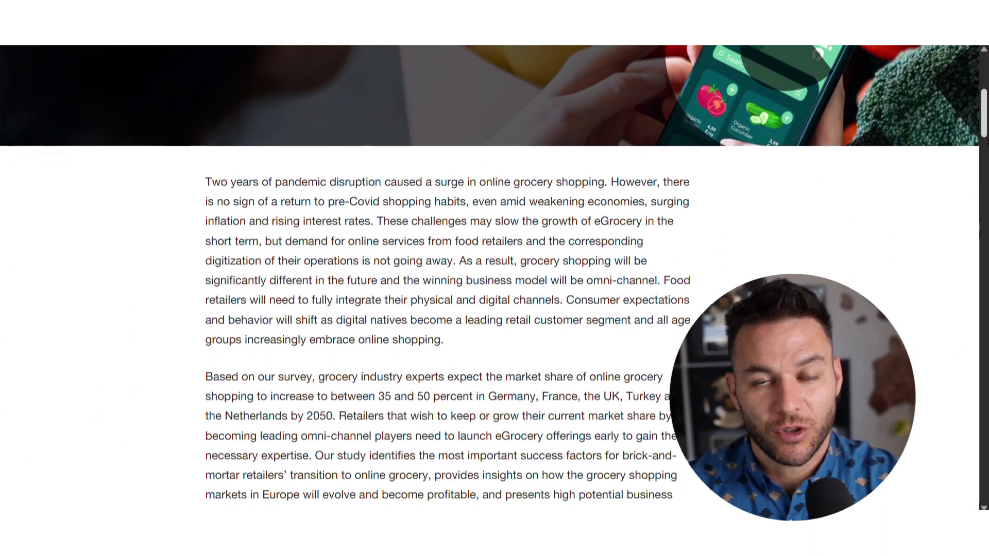
{"action": "scroll", "coordinate": [495, 278], "scroll_direction": "down", "scroll_amount": 3}
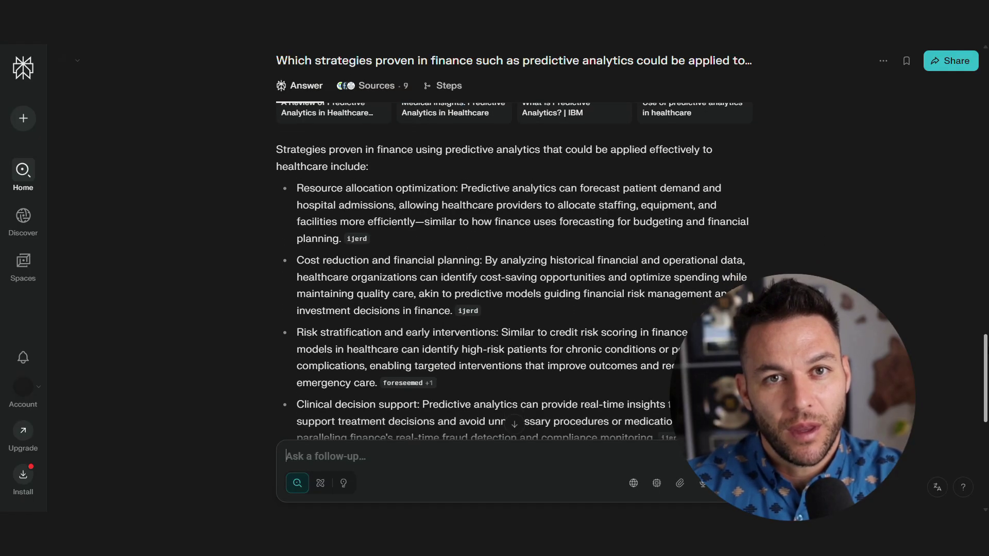
Scroll down the healthcare predictive analytics answer
{"action": "scroll", "coordinate": [513, 267], "scroll_direction": "down", "scroll_amount": 2}
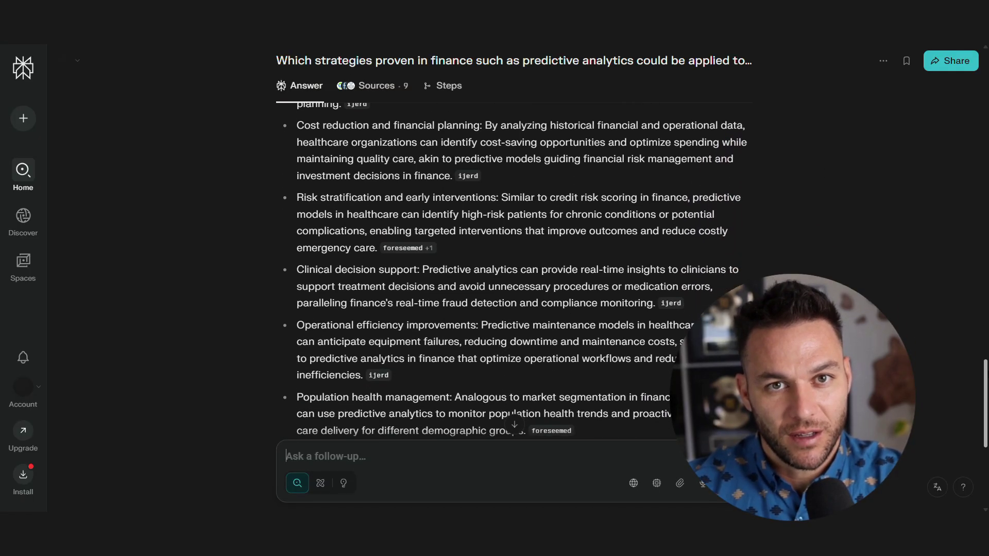
{"action": "scroll", "coordinate": [514, 268], "scroll_direction": "down", "scroll_amount": 1}
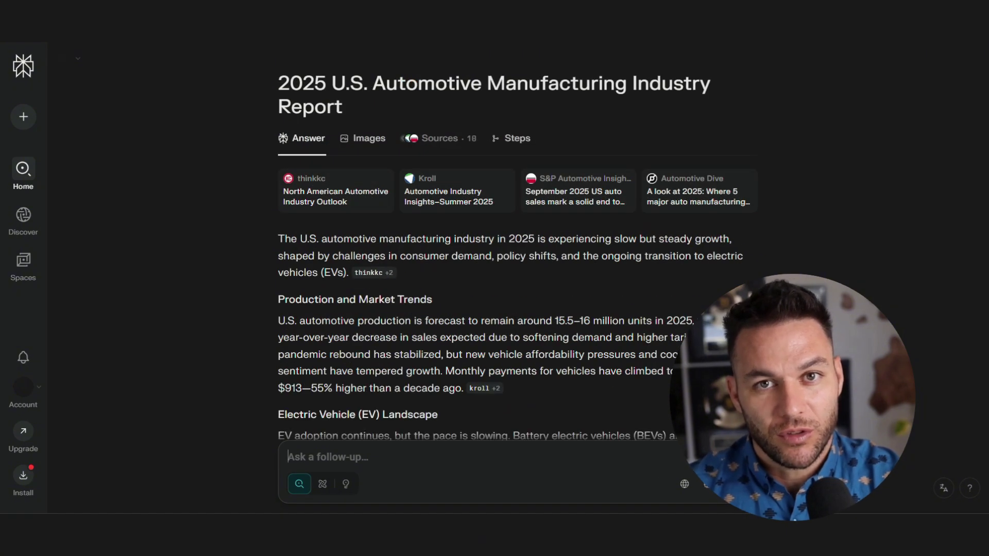
Scroll down the 2025 U.S. automotive manufacturing report answer
{"action": "scroll", "coordinate": [515, 283], "scroll_direction": "down", "scroll_amount": 2}
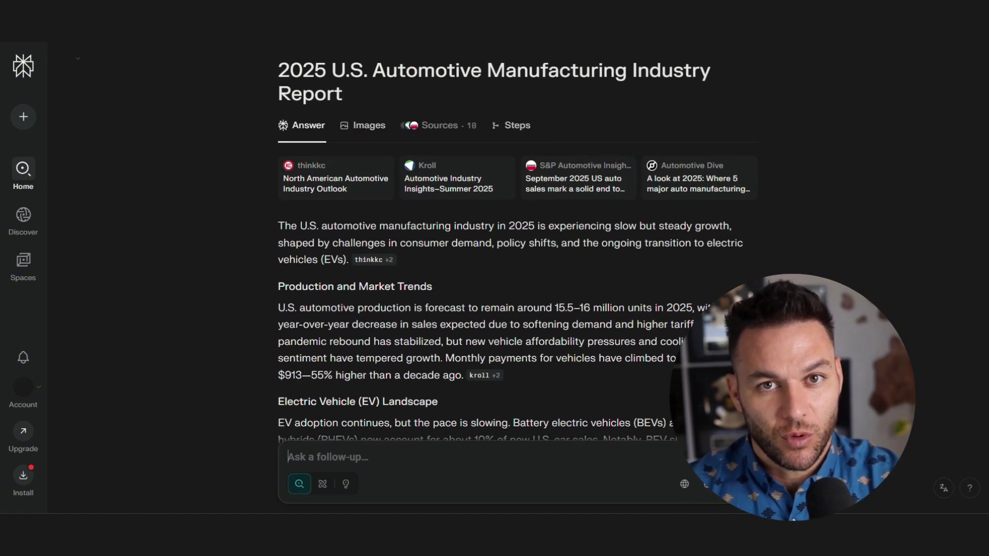